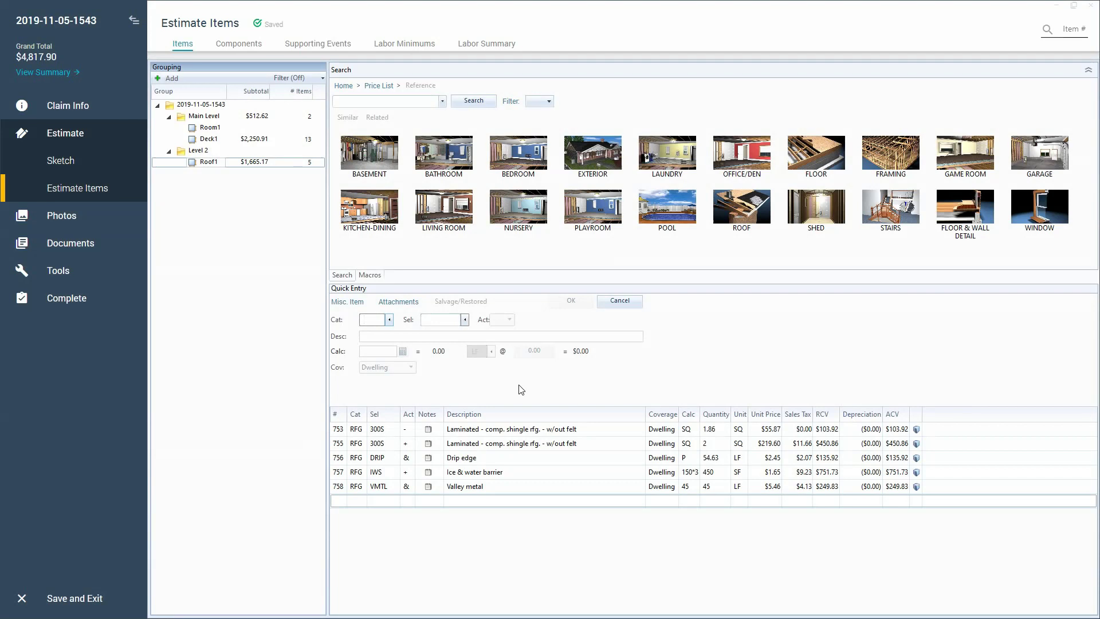
# Select the estimate's root group in the Grouping tree
pyautogui.click(188, 106)
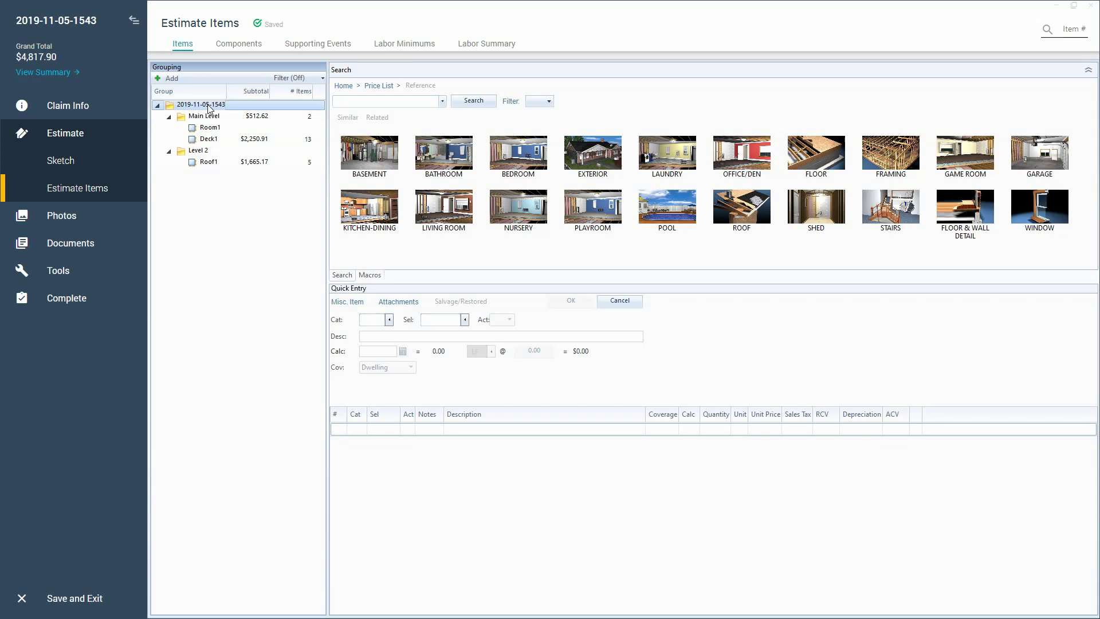
# Try creating a group named 'Personal Protective Equip' and attaching it to the estimate root
pyautogui.click(169, 80)
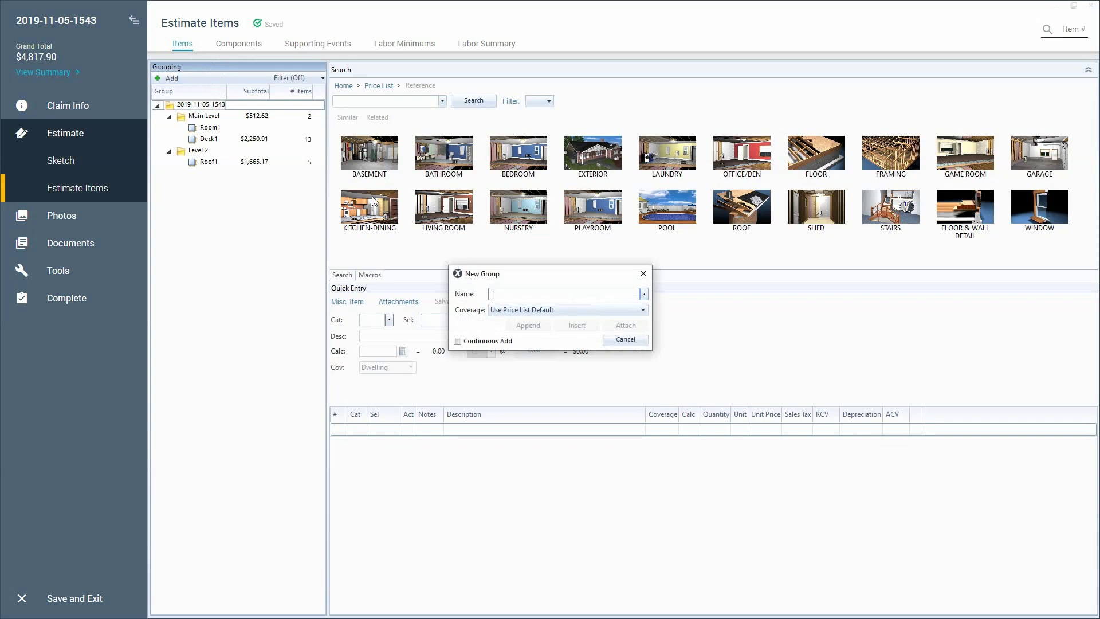
pyautogui.write('Person')
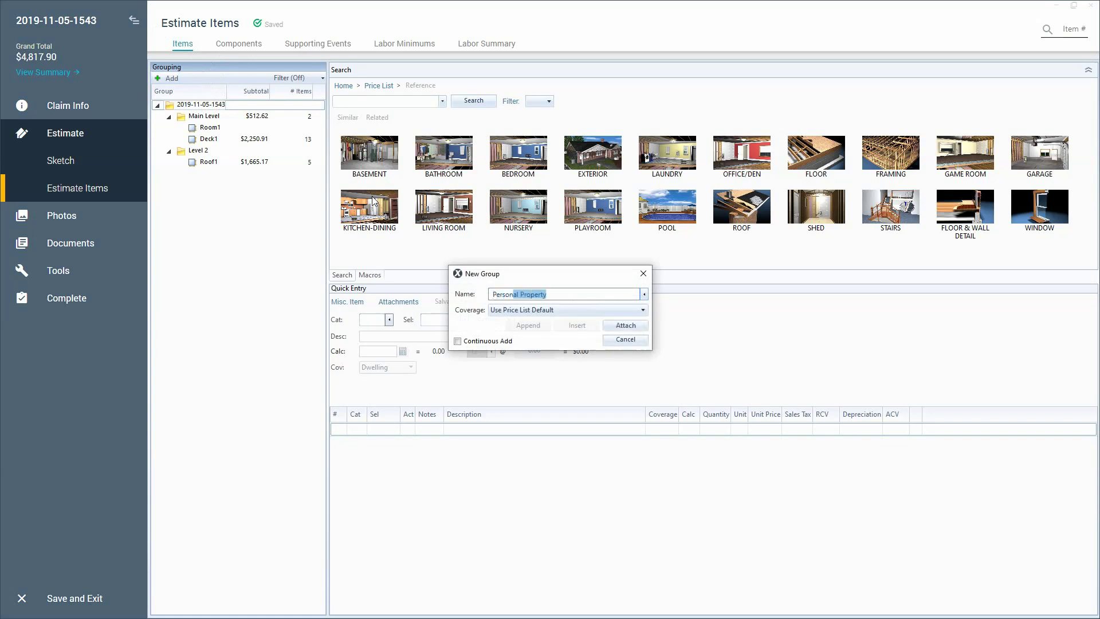
pyautogui.write('al Protective Equip')
pyautogui.click(188, 108)
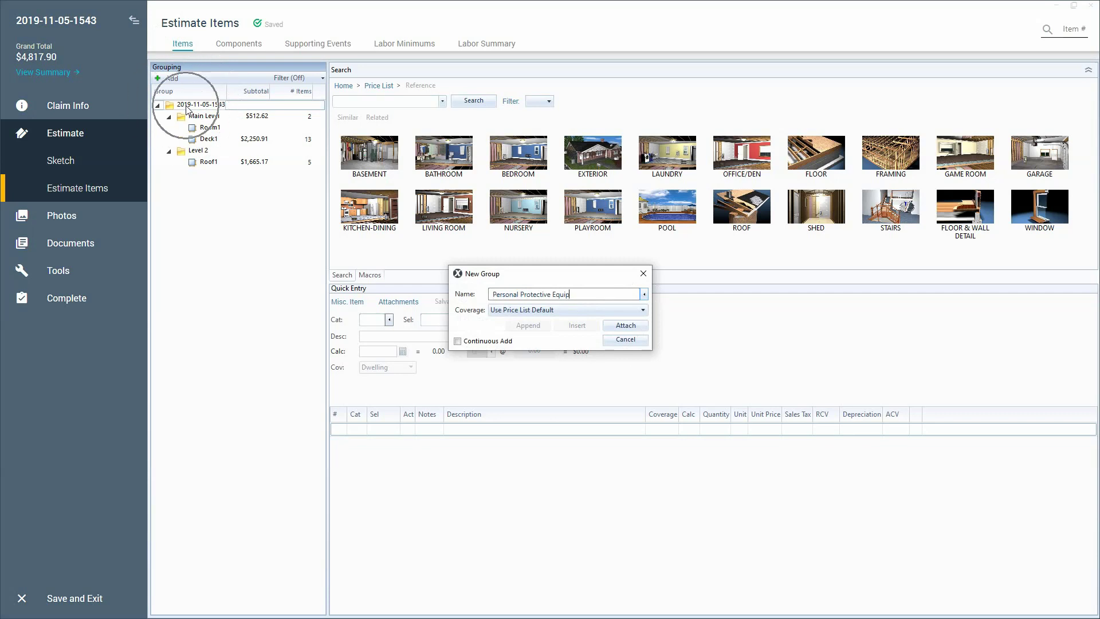
pyautogui.click(625, 326)
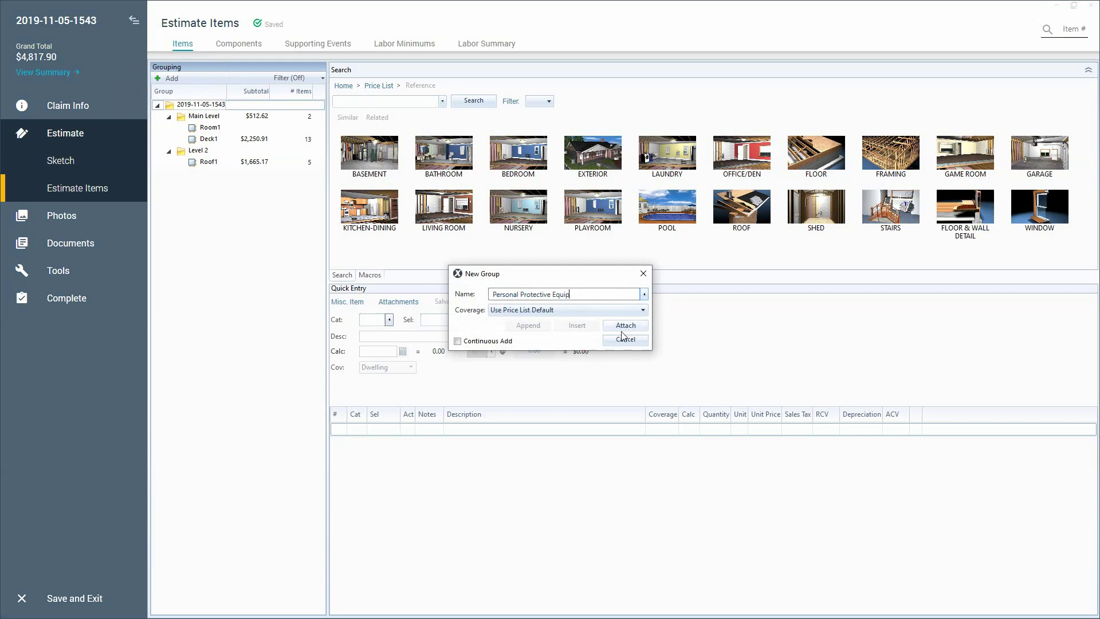
pyautogui.click(201, 161)
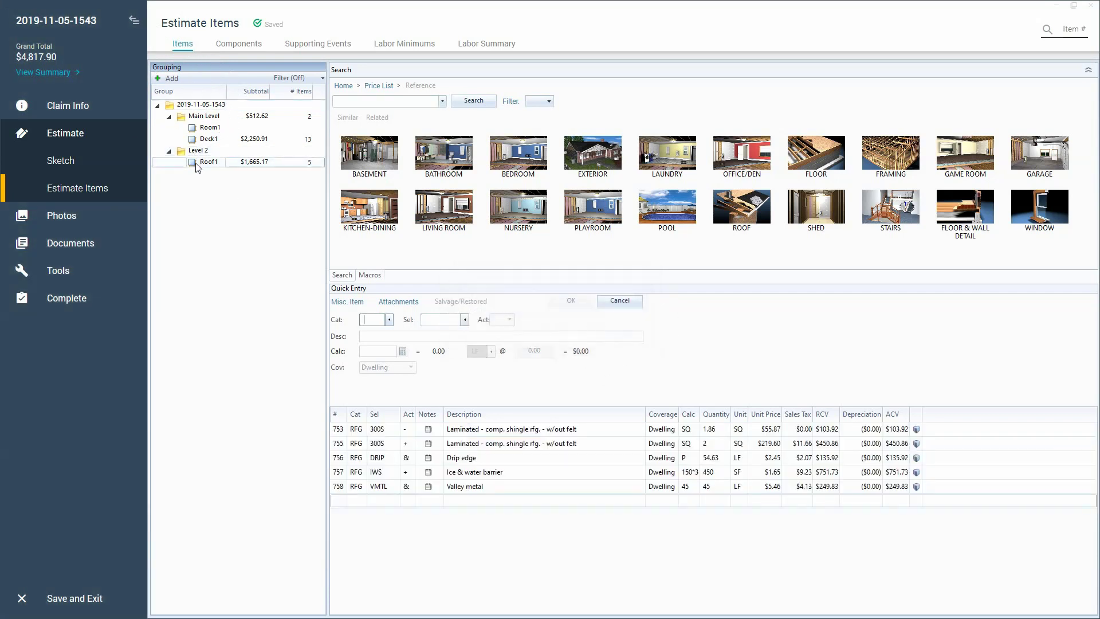
pyautogui.click(176, 78)
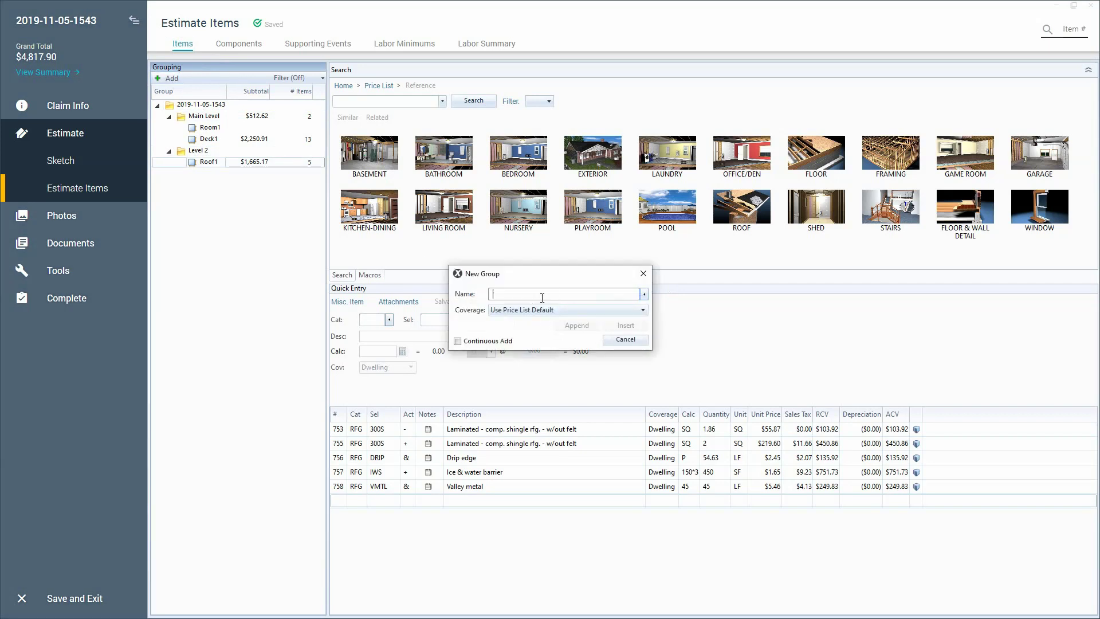
pyautogui.write('PPE')
pyautogui.click(218, 165)
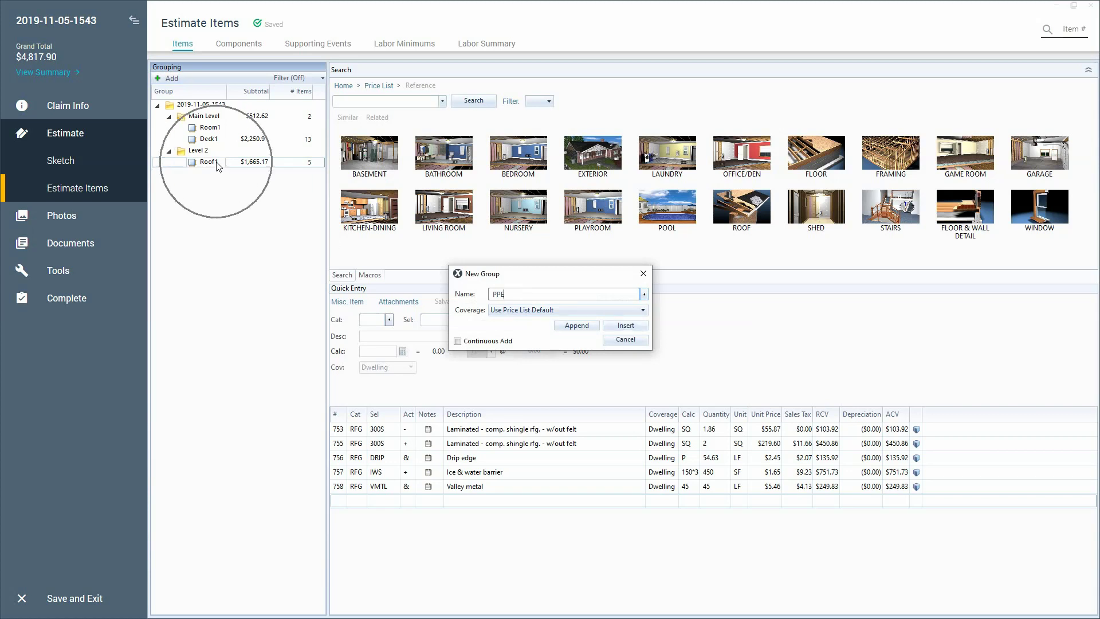
pyautogui.click(576, 325)
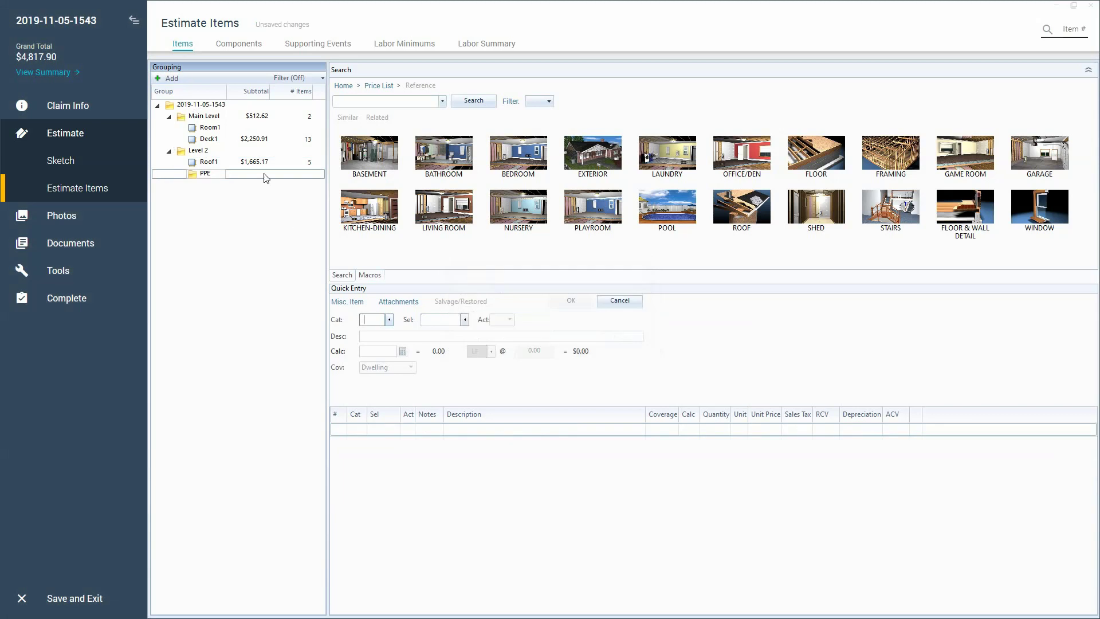
pyautogui.click(237, 172)
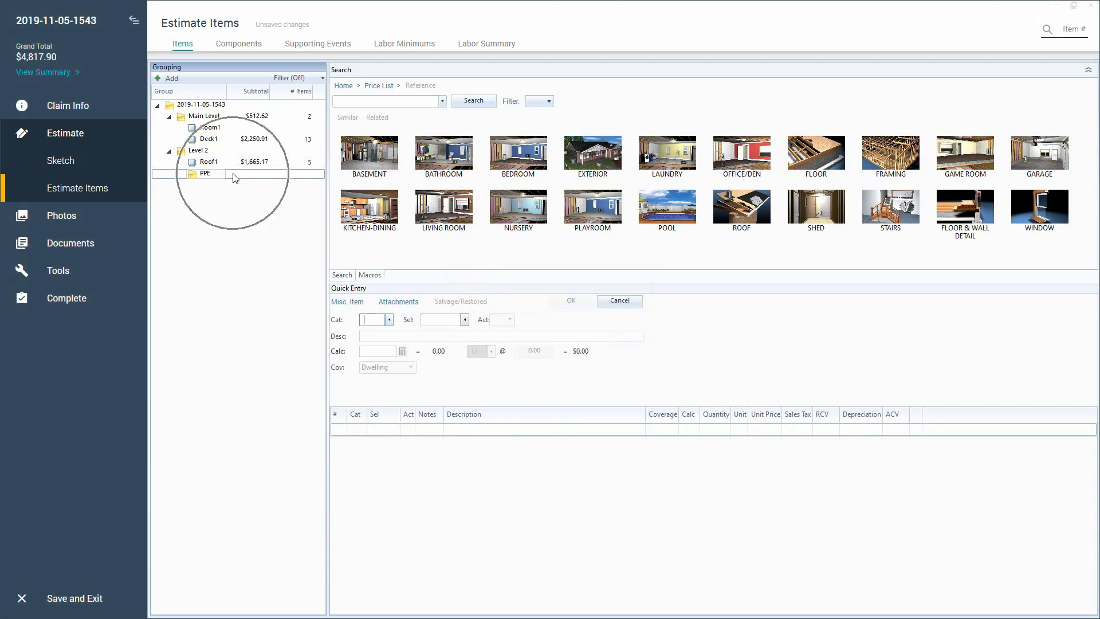
pyautogui.rightClick(202, 178)
pyautogui.click(248, 372)
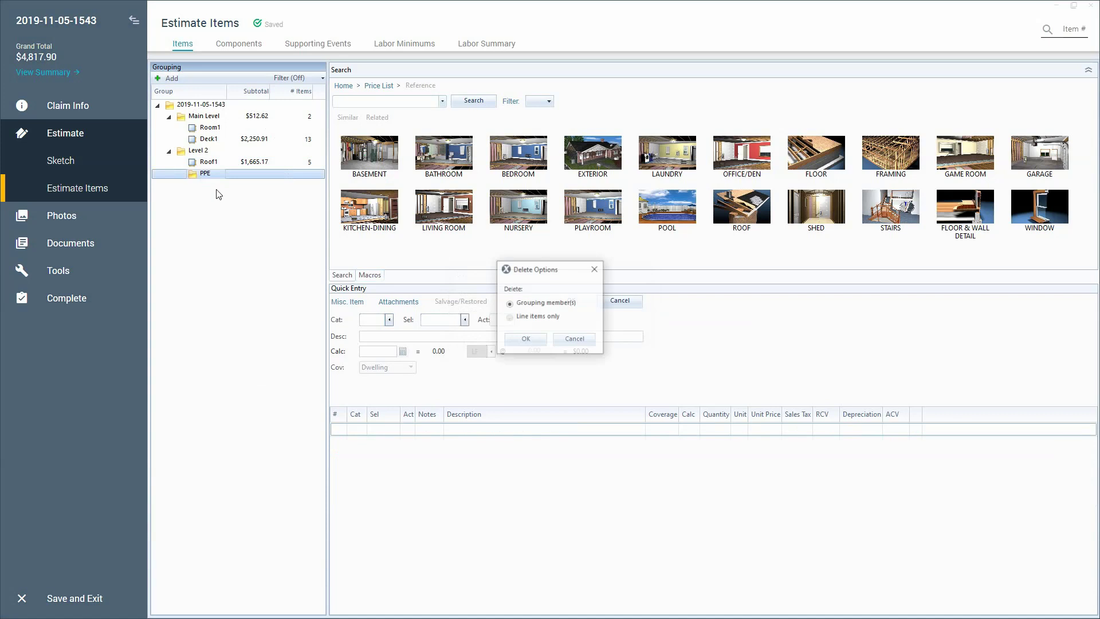
pyautogui.click(531, 339)
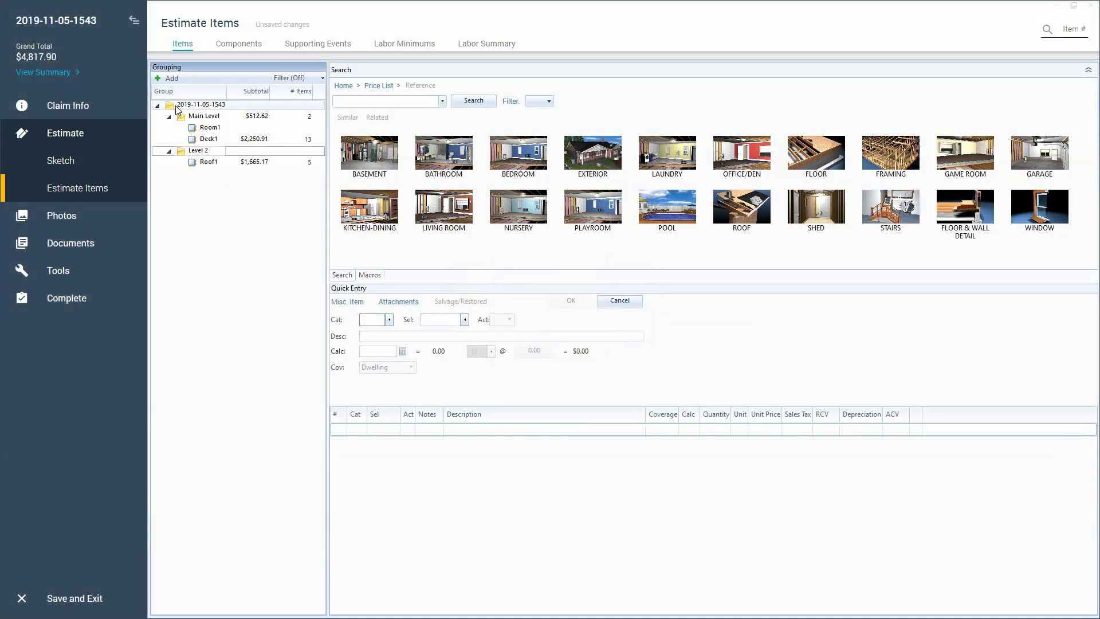
# Add a new group named 'PPE' directly under the estimate root
pyautogui.click(175, 109)
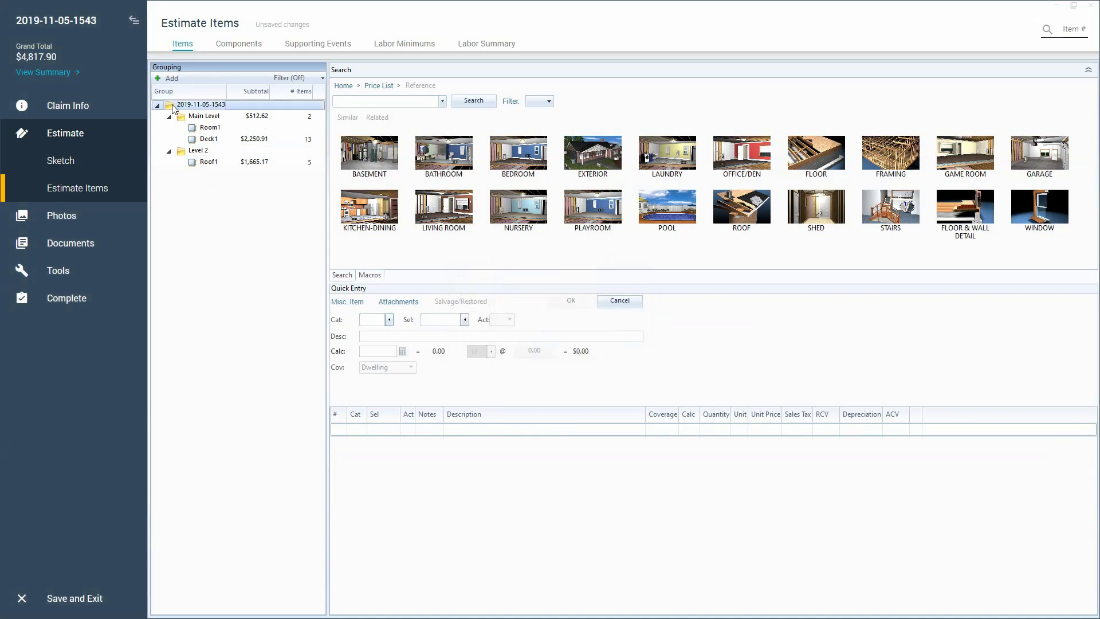
pyautogui.click(172, 78)
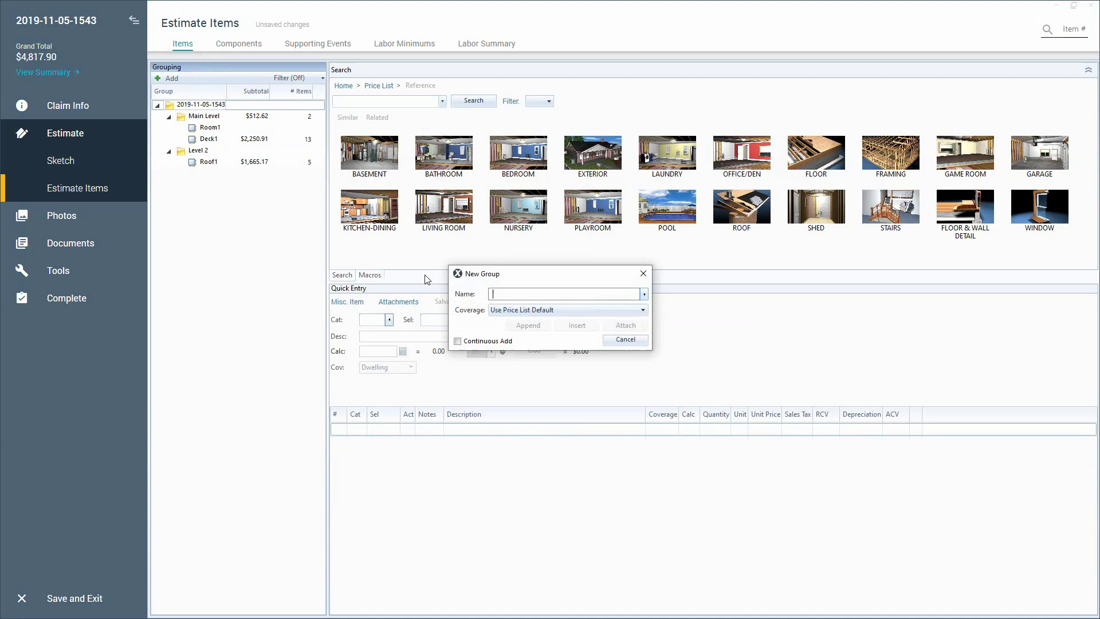
pyautogui.write('PPE')
pyautogui.click(612, 328)
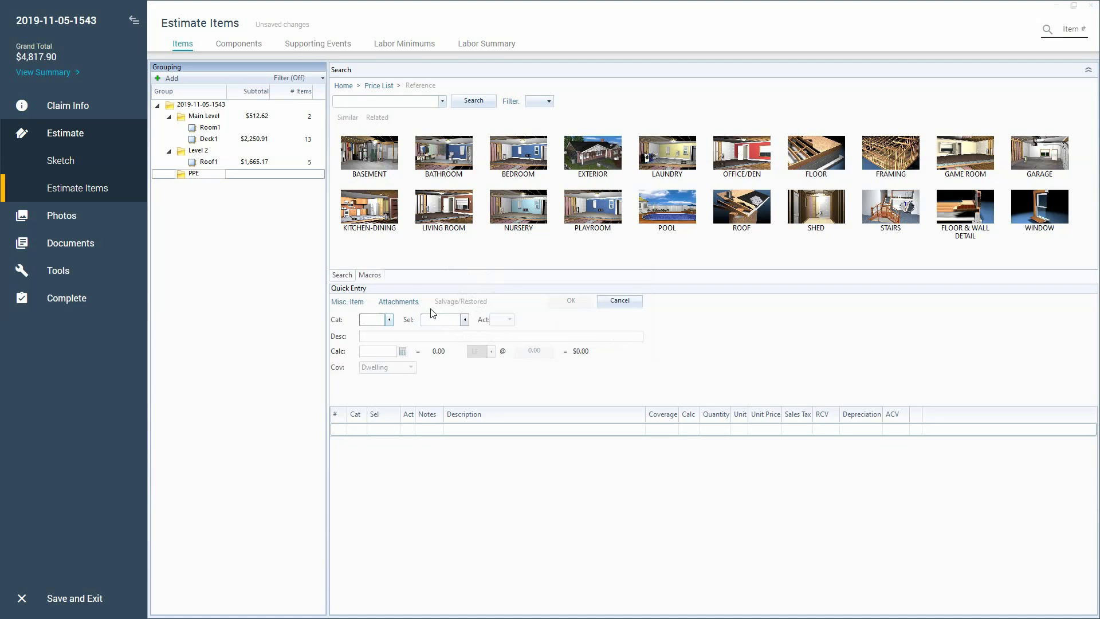
# Filter macros by 'hmr' and run the HMR-PPE macro to add items 759–766
pyautogui.click(373, 275)
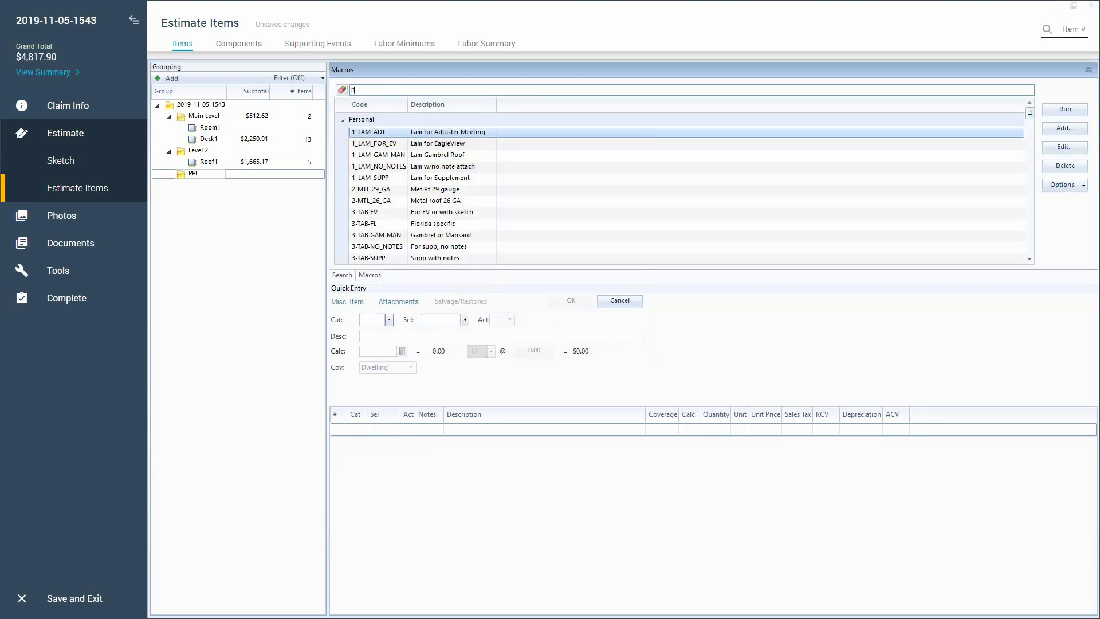
pyautogui.write('hmr')
pyautogui.doubleClick(391, 134)
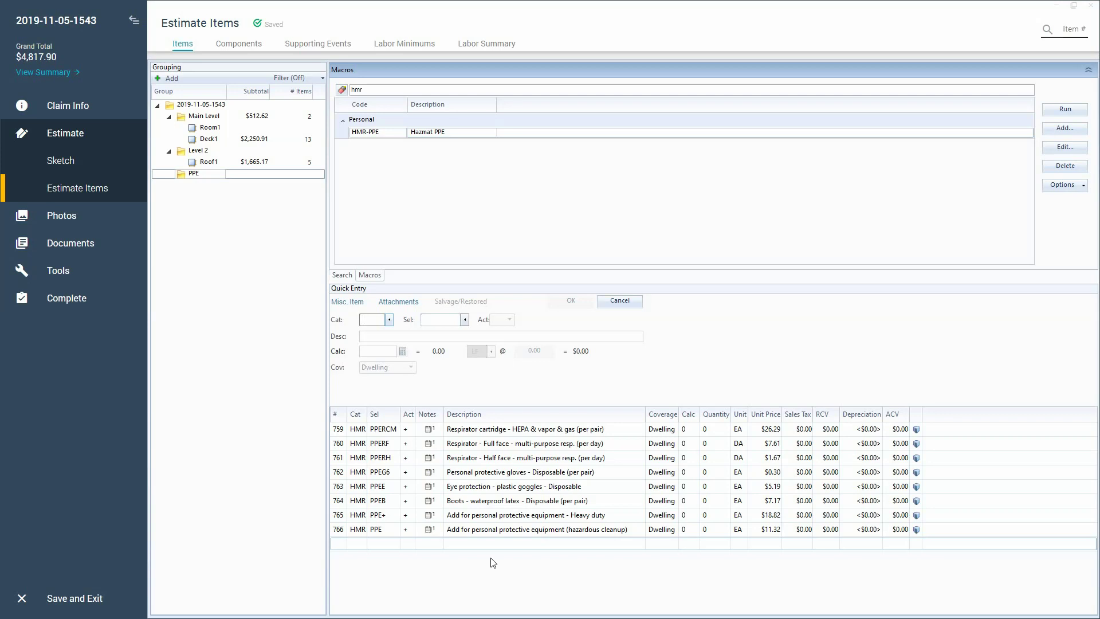
# In the PPE group, set quantity 6 for line items 759, 760 and 761
pyautogui.click(196, 175)
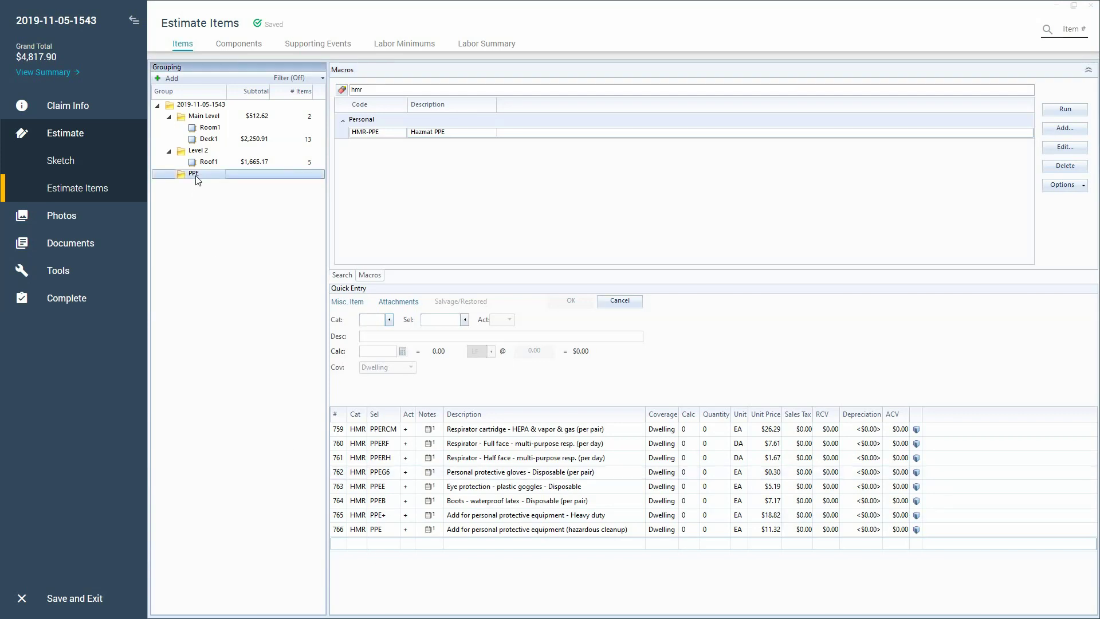
pyautogui.click(688, 429)
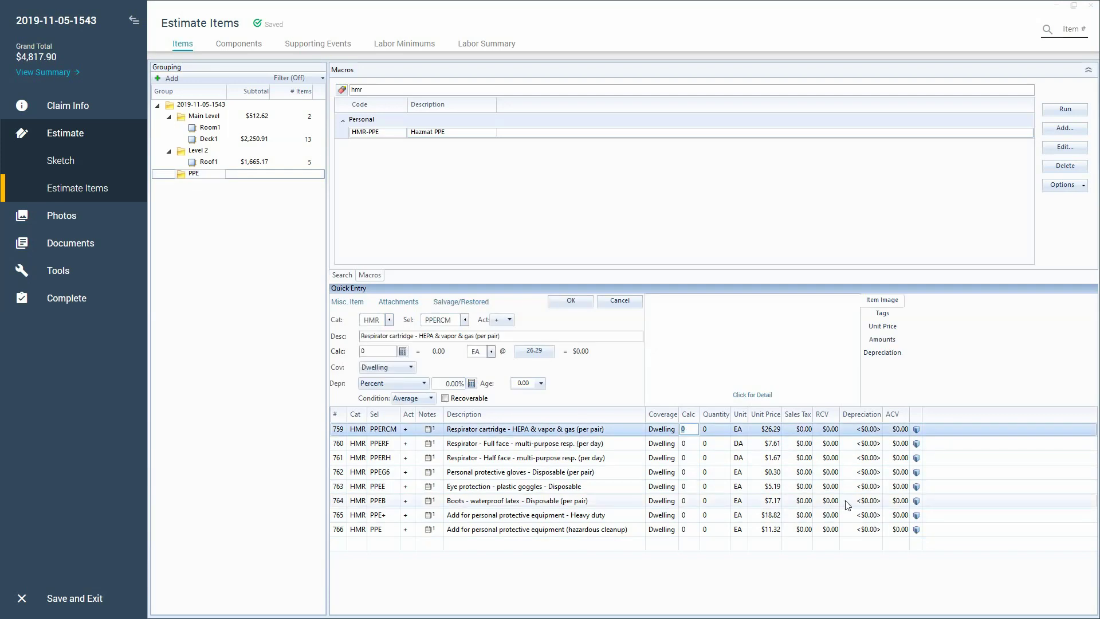
pyautogui.write('6')
pyautogui.press('Down')
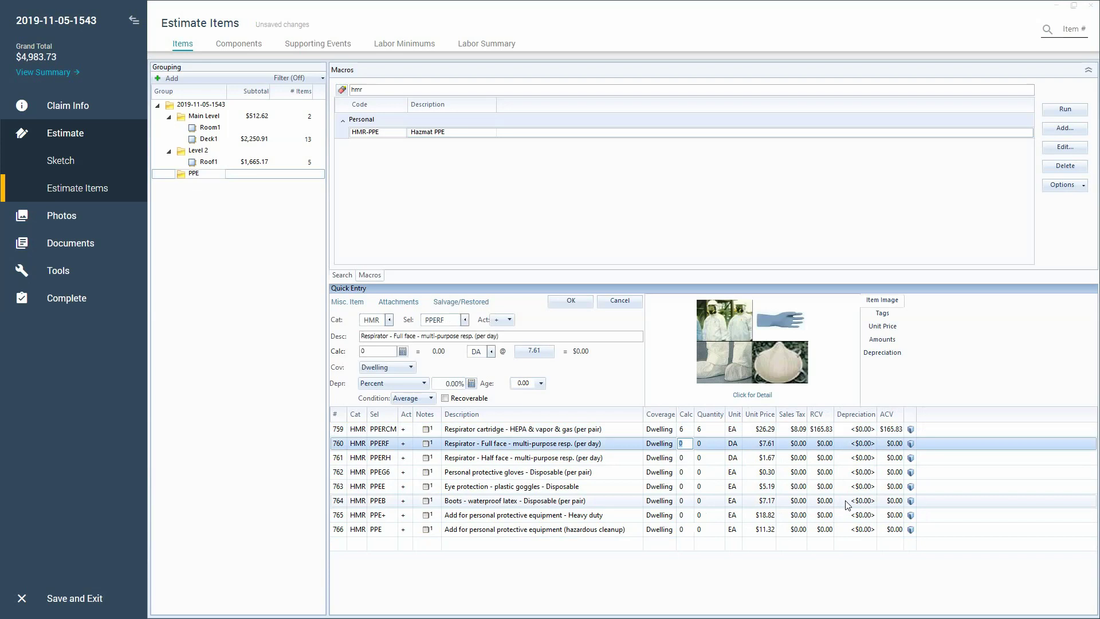
pyautogui.press('Return')
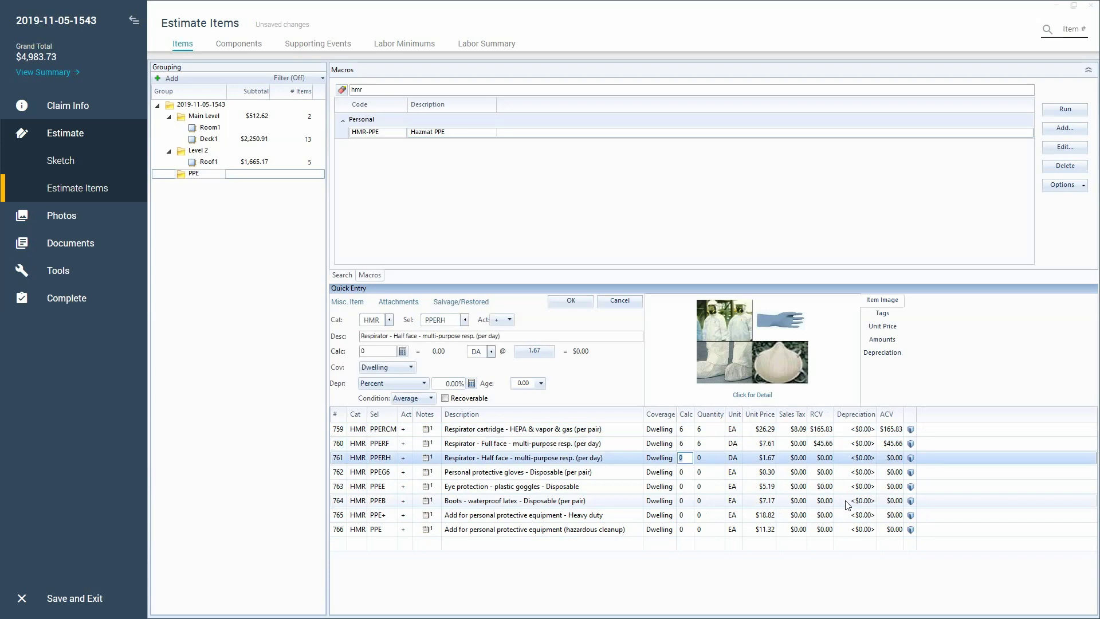
pyautogui.write('6')
pyautogui.press('Return')
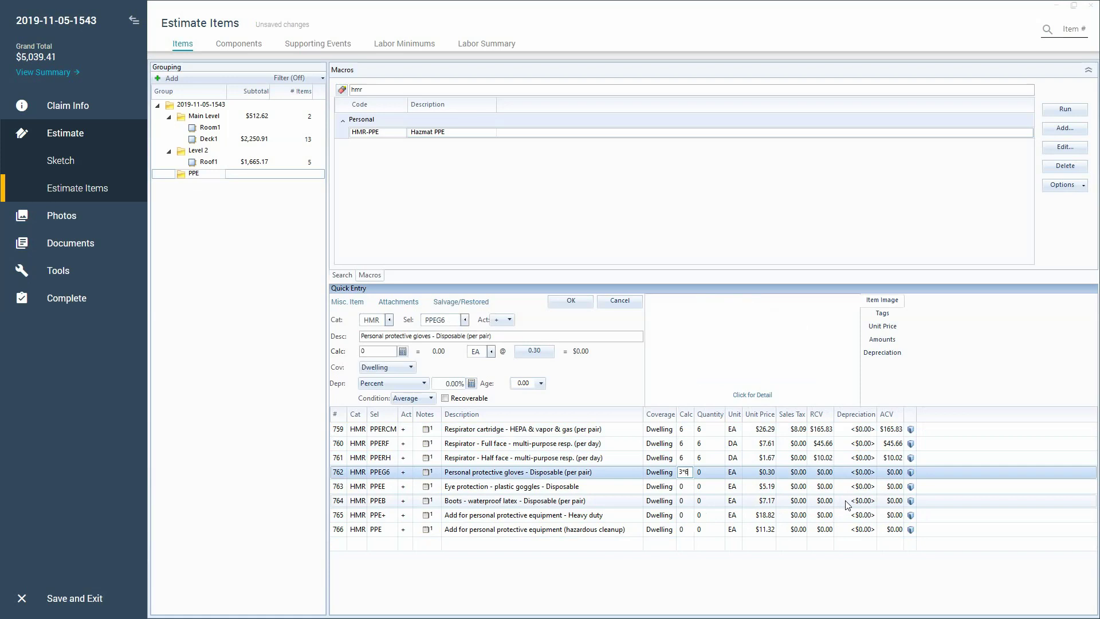
# Set gloves to 3*6 (18) and quantity 3 for eye protection, boots and both add-ons
pyautogui.press('Return')
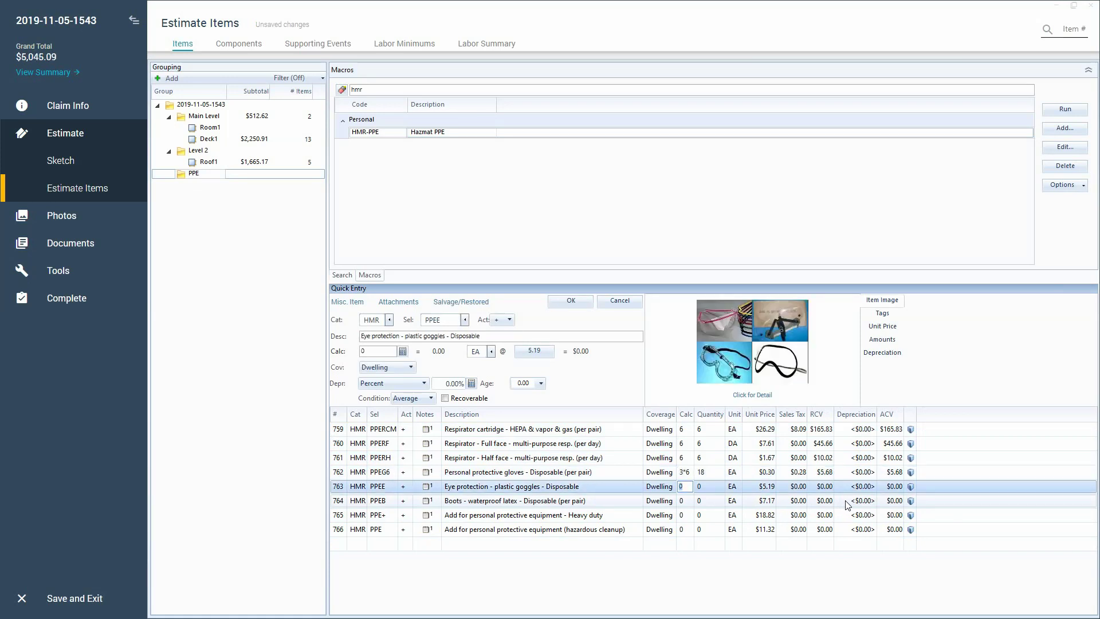
pyautogui.press('Return')
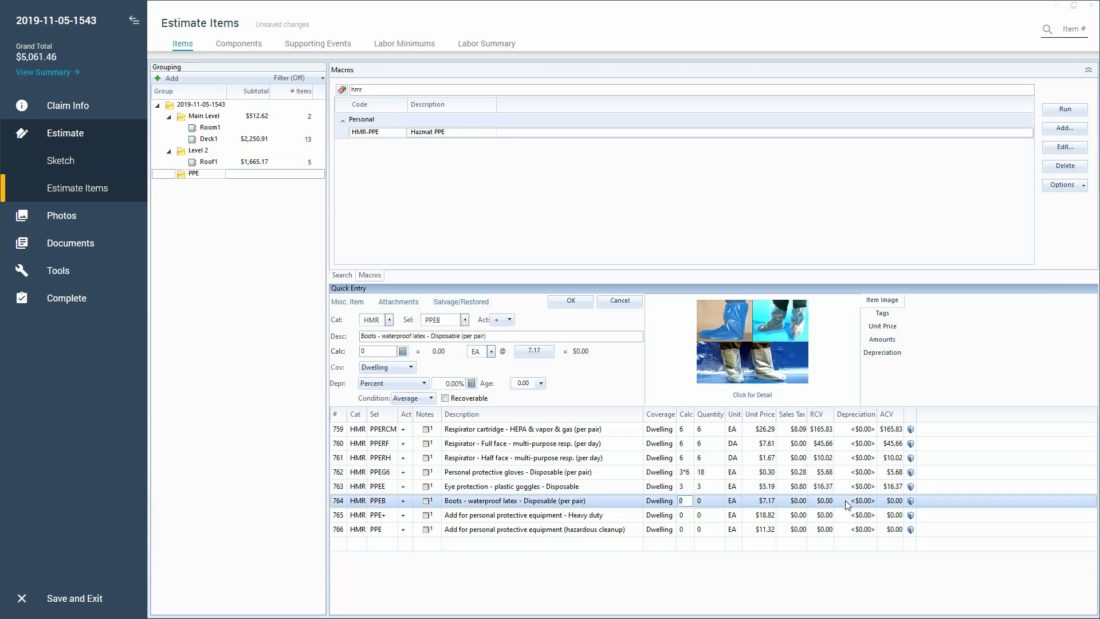
pyautogui.write('3')
pyautogui.press('Return')
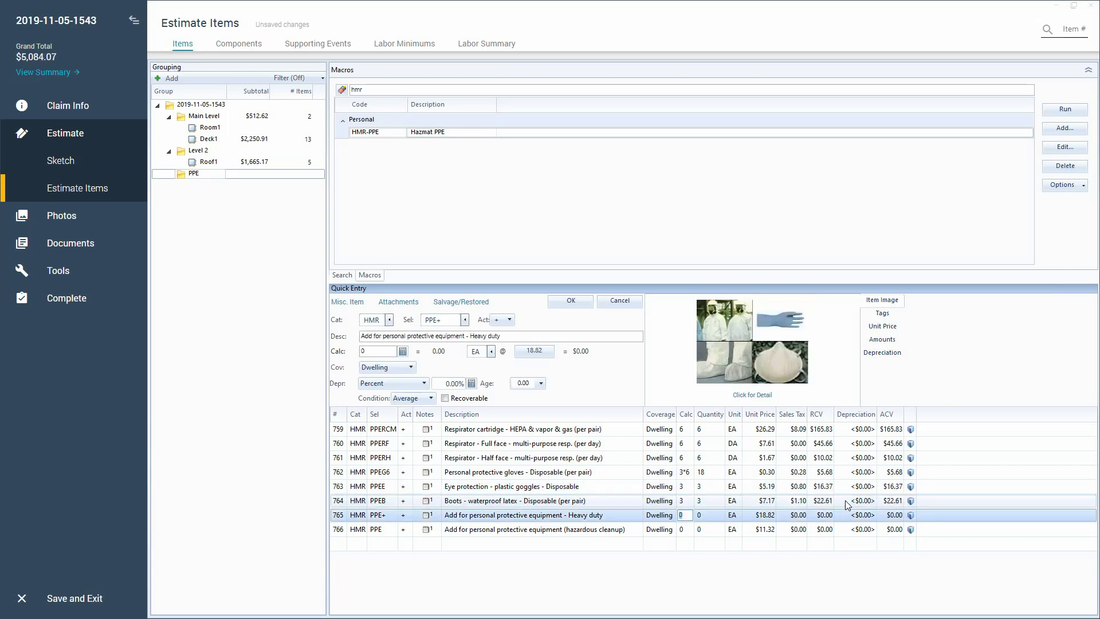
pyautogui.write('3')
pyautogui.press('Return')
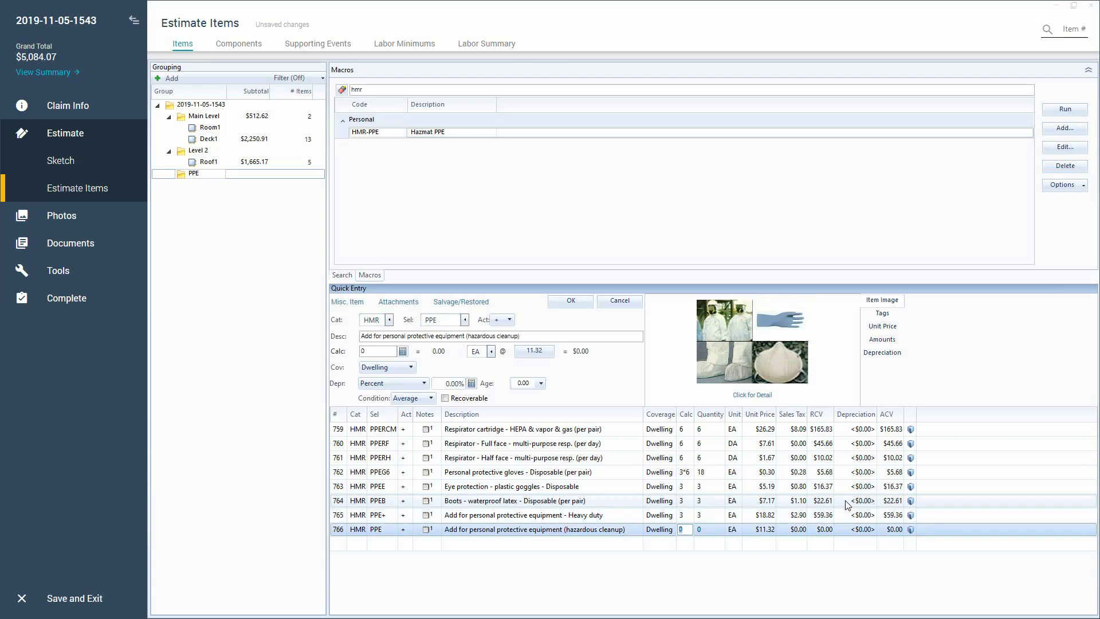
pyautogui.write('3')
pyautogui.press('Return')
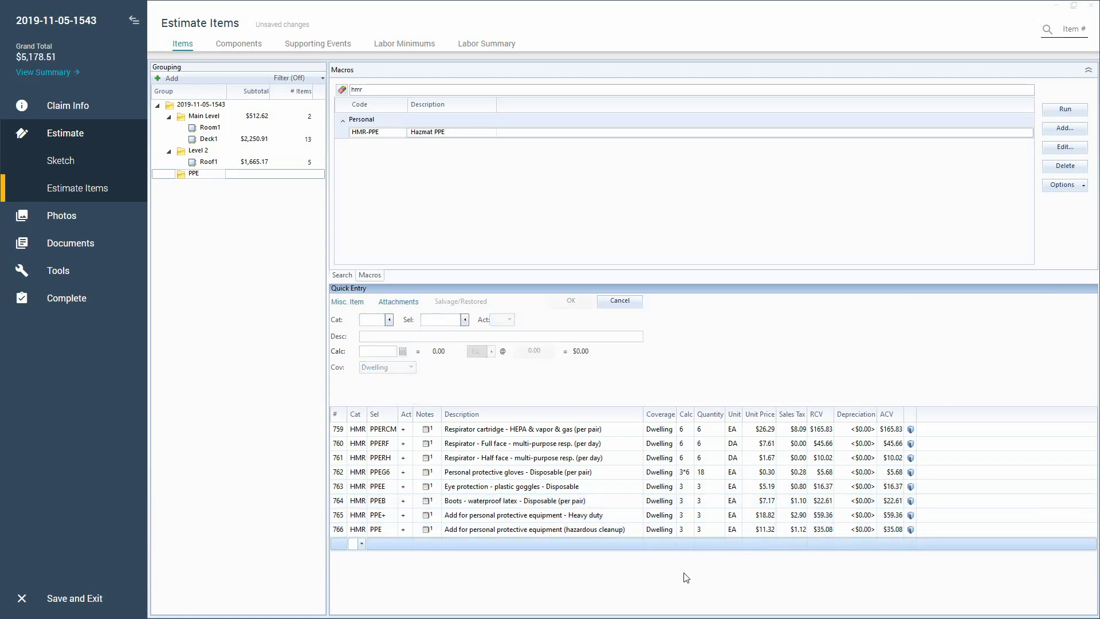
# Open Reports for the PPE group and exclude the sketch from the printout
pyautogui.click(200, 175)
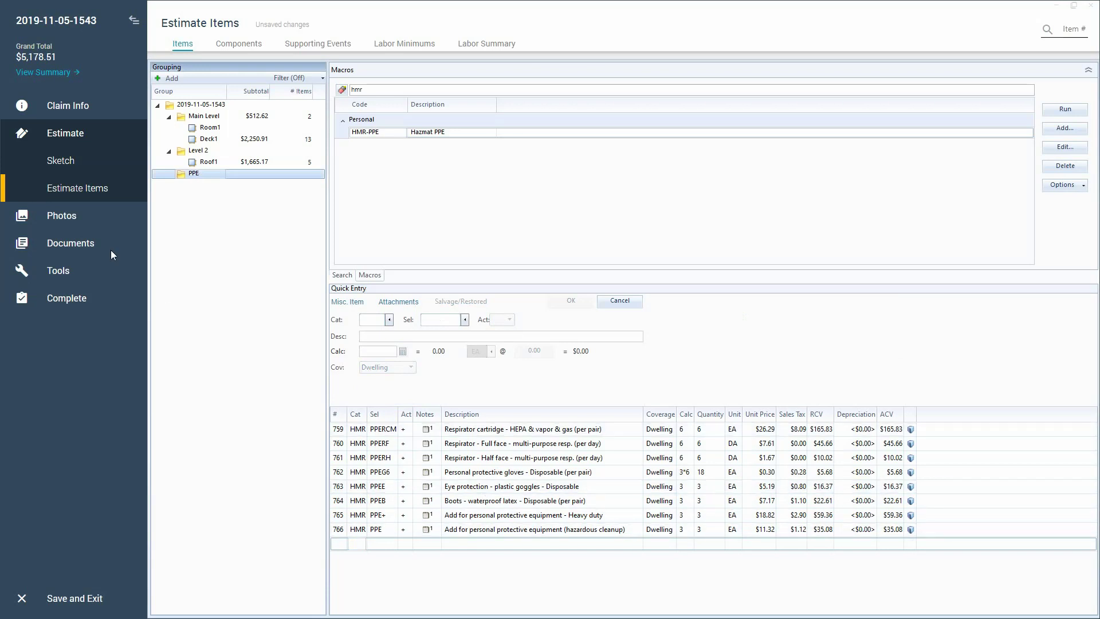
pyautogui.click(73, 238)
pyautogui.click(73, 218)
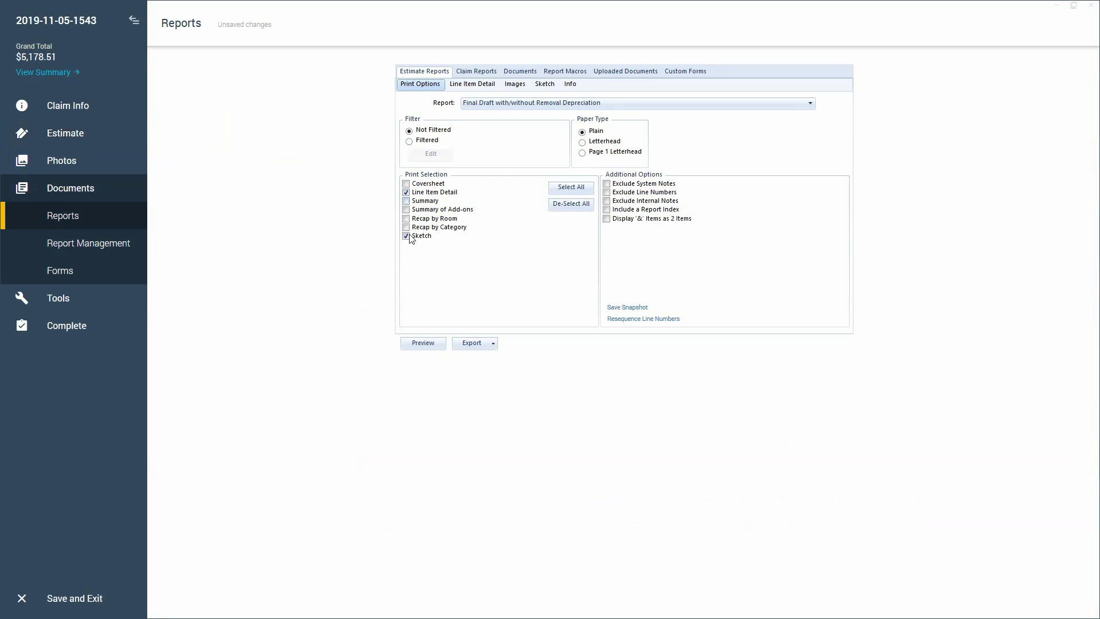
pyautogui.click(407, 236)
# Preview the report as a PDF in Acrobat at 100% zoom
pyautogui.click(429, 346)
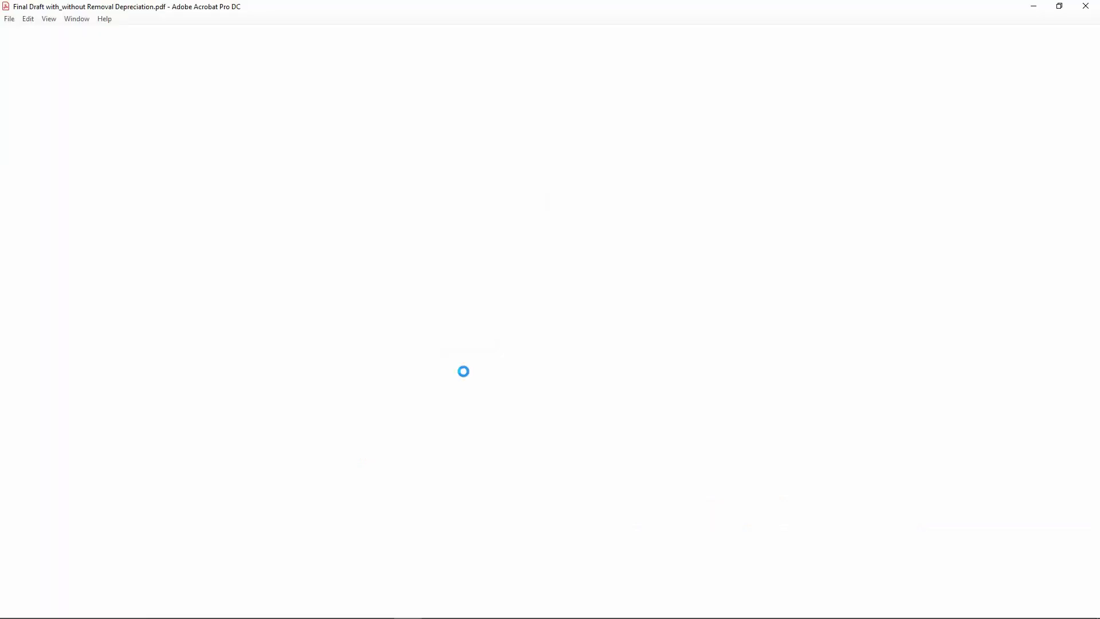
pyautogui.click(494, 59)
pyautogui.click(494, 59)
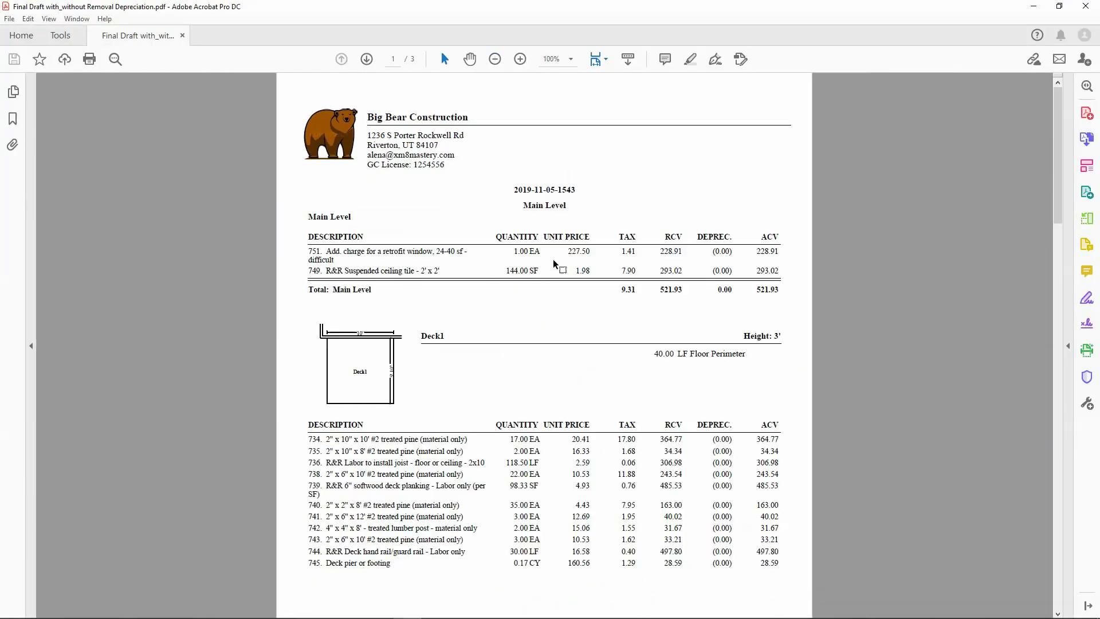
pyautogui.scroll(-15, 625, 390)
pyautogui.scroll(5, 602, 373)
pyautogui.scroll(10, 601, 374)
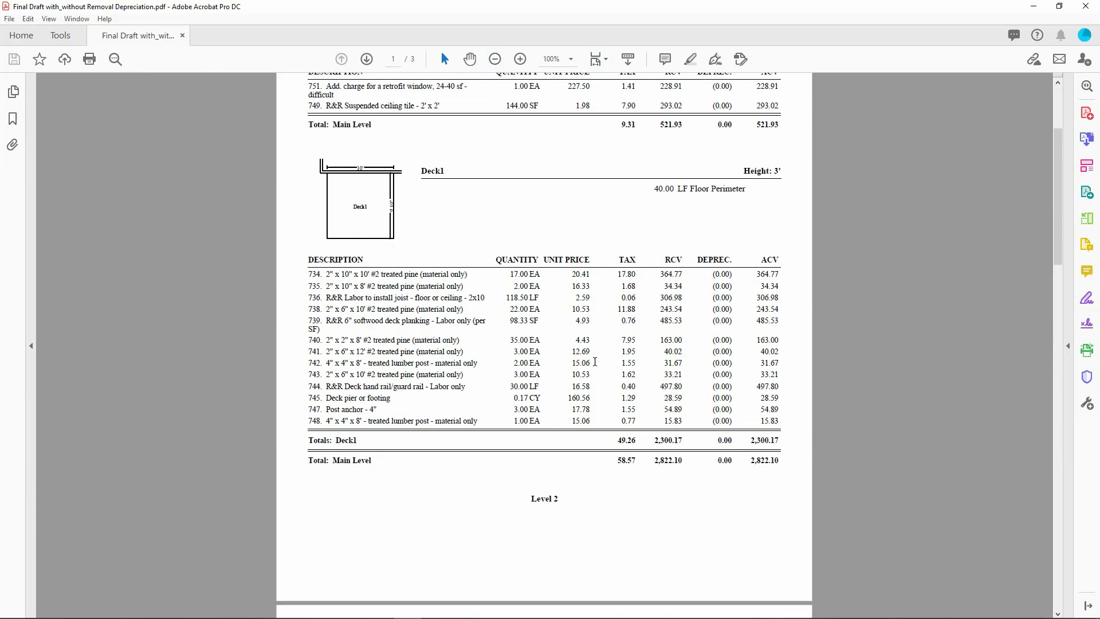
pyautogui.click(538, 208)
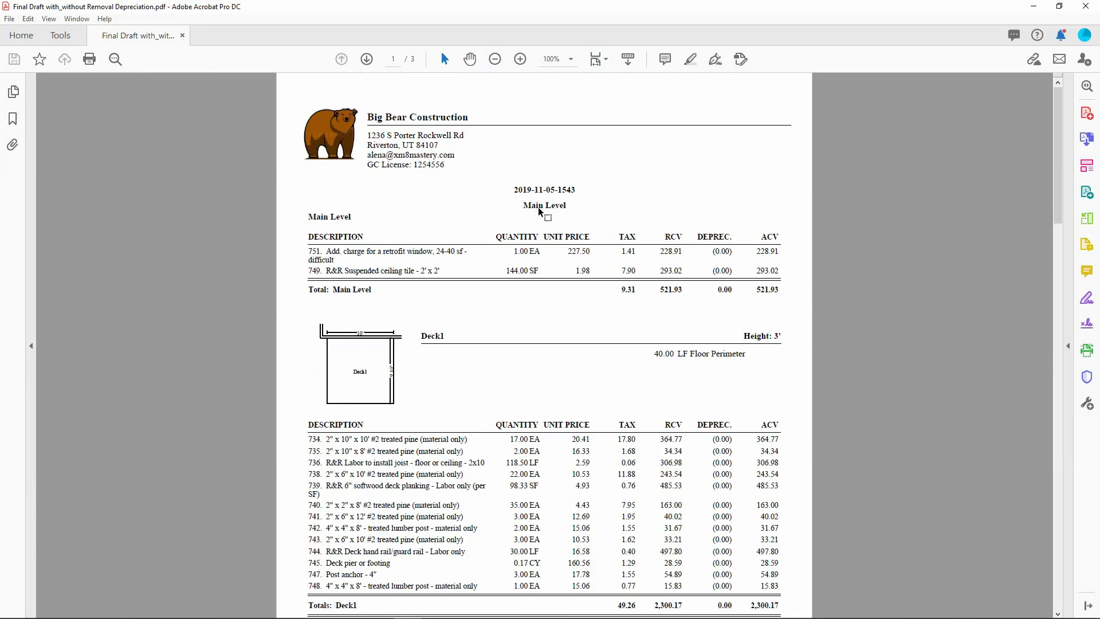
pyautogui.click(552, 205)
pyautogui.click(435, 338)
# Scroll through the report to the PPE section listing items 759–766 totaling $360.61
pyautogui.scroll(-3, 438, 344)
pyautogui.scroll(-2, 438, 345)
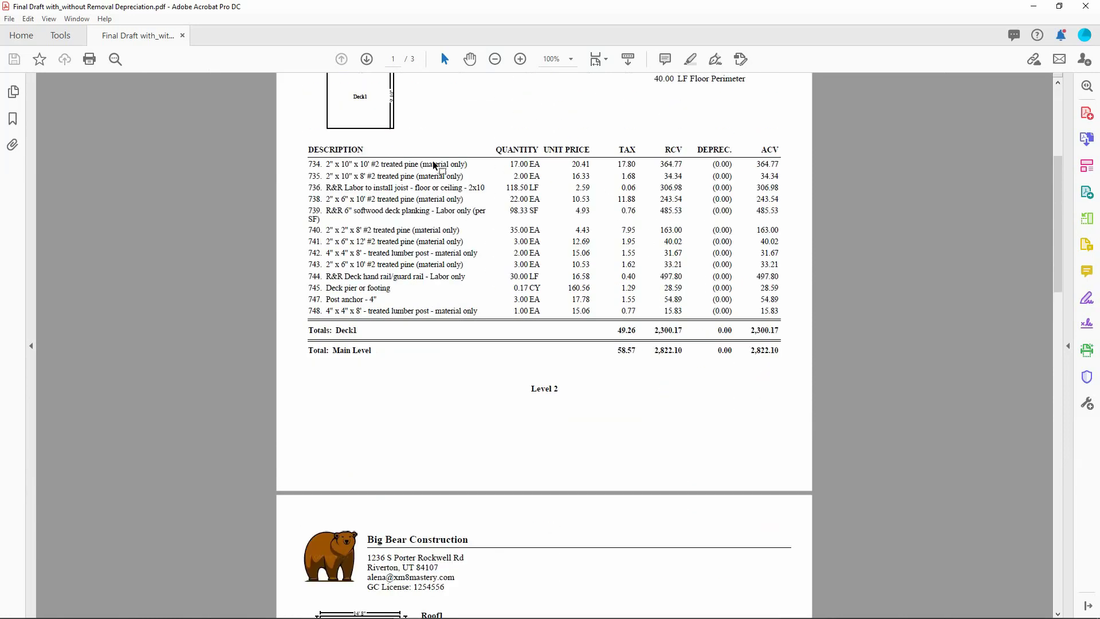
pyautogui.scroll(-2, 497, 385)
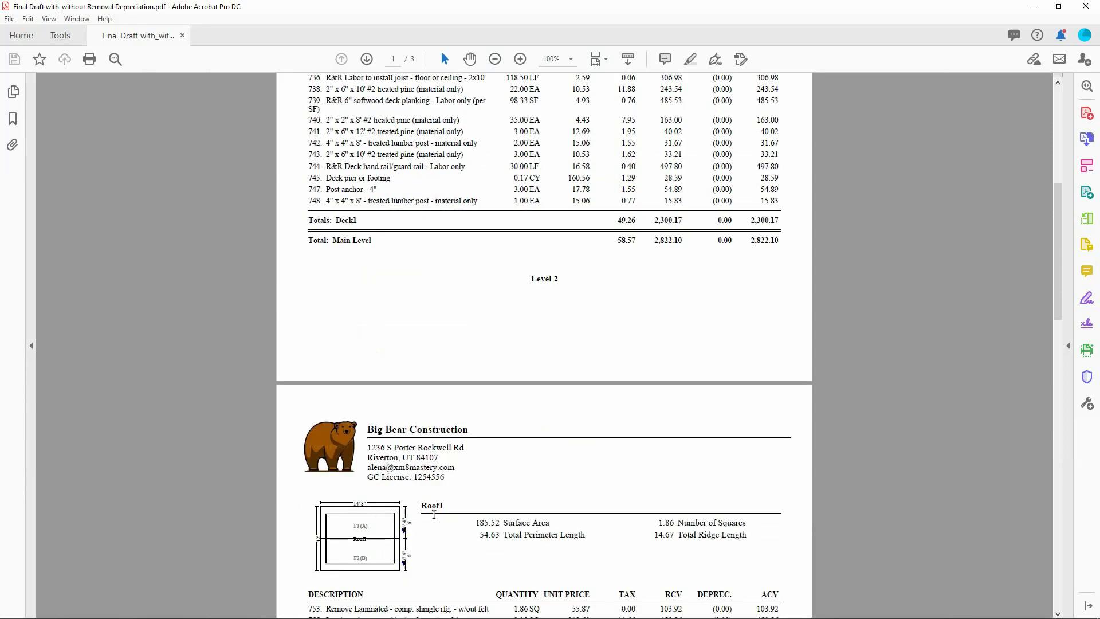
pyautogui.scroll(-4, 436, 519)
pyautogui.scroll(-4, 448, 500)
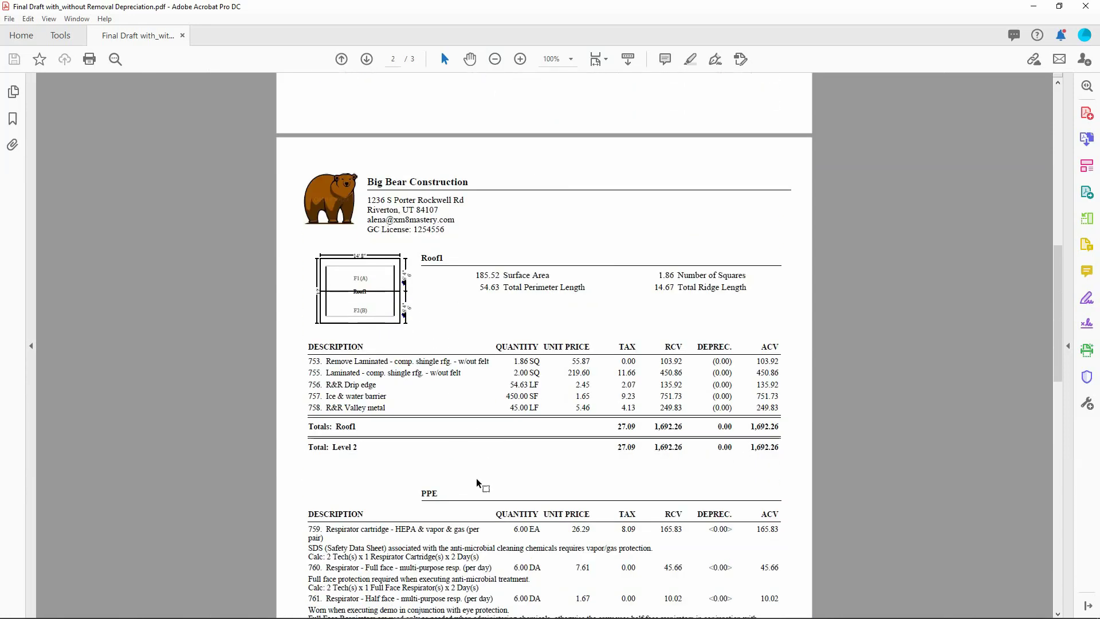
pyautogui.scroll(-3, 484, 403)
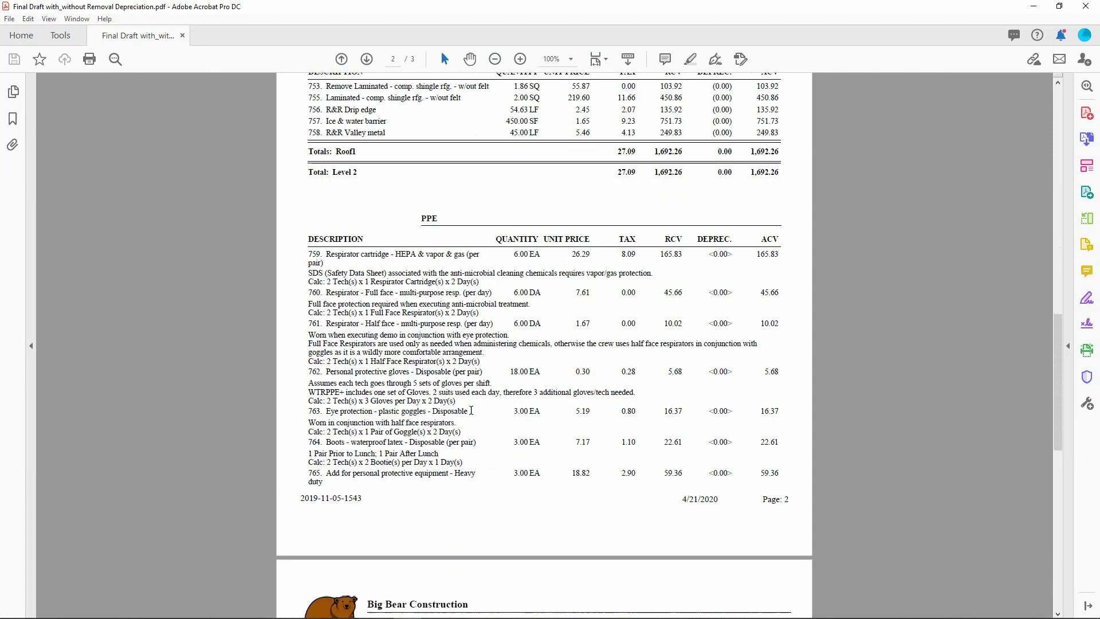
pyautogui.scroll(-5, 485, 369)
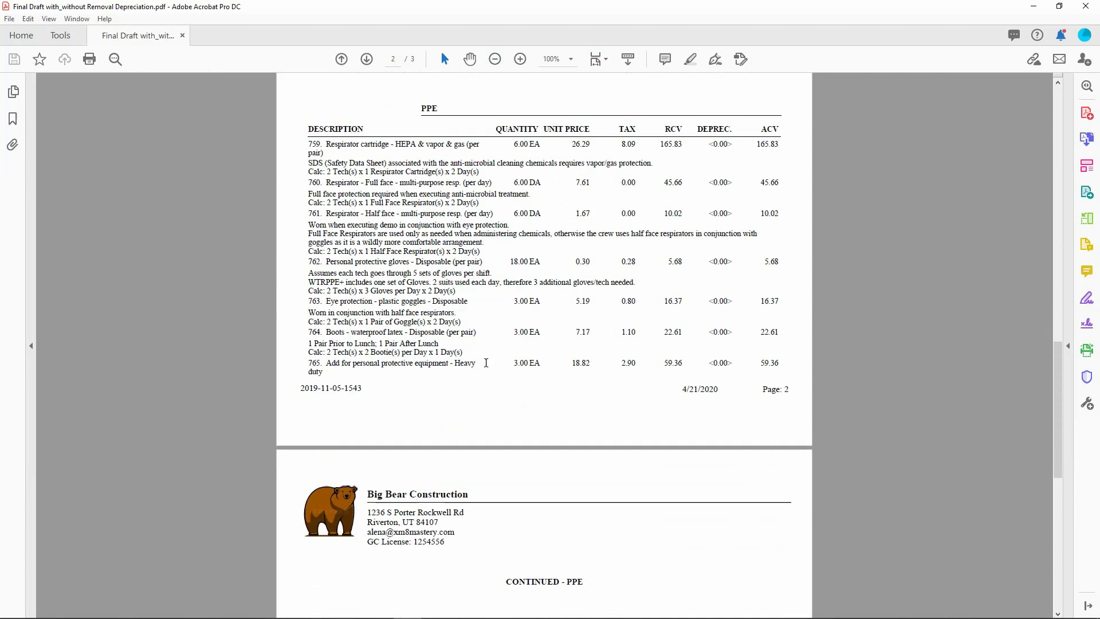
pyautogui.scroll(-3, 486, 369)
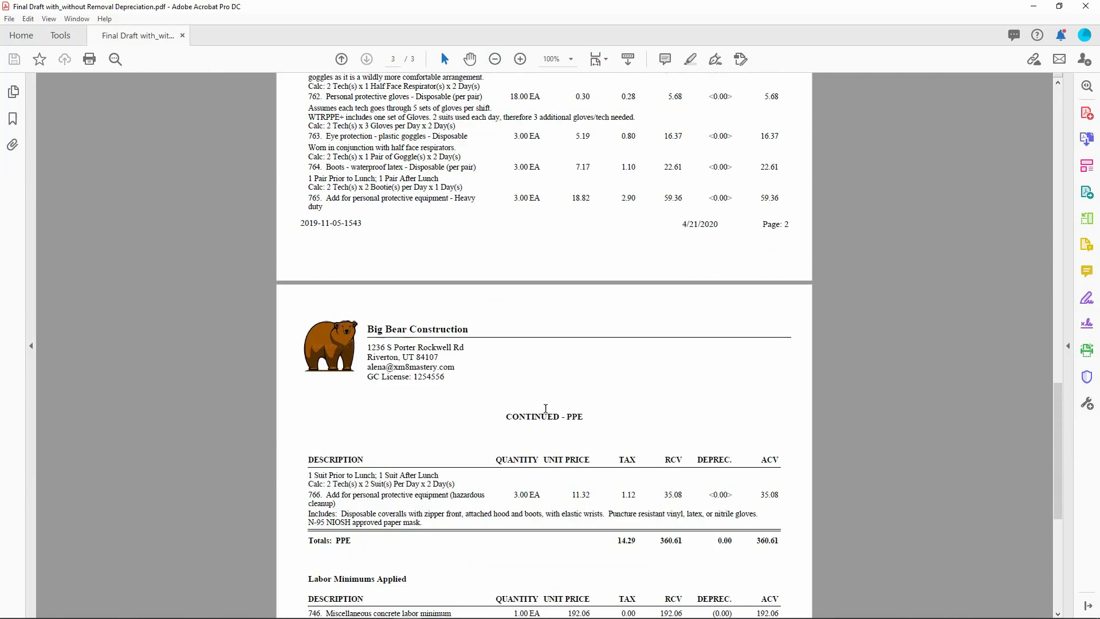
pyautogui.scroll(6, 547, 408)
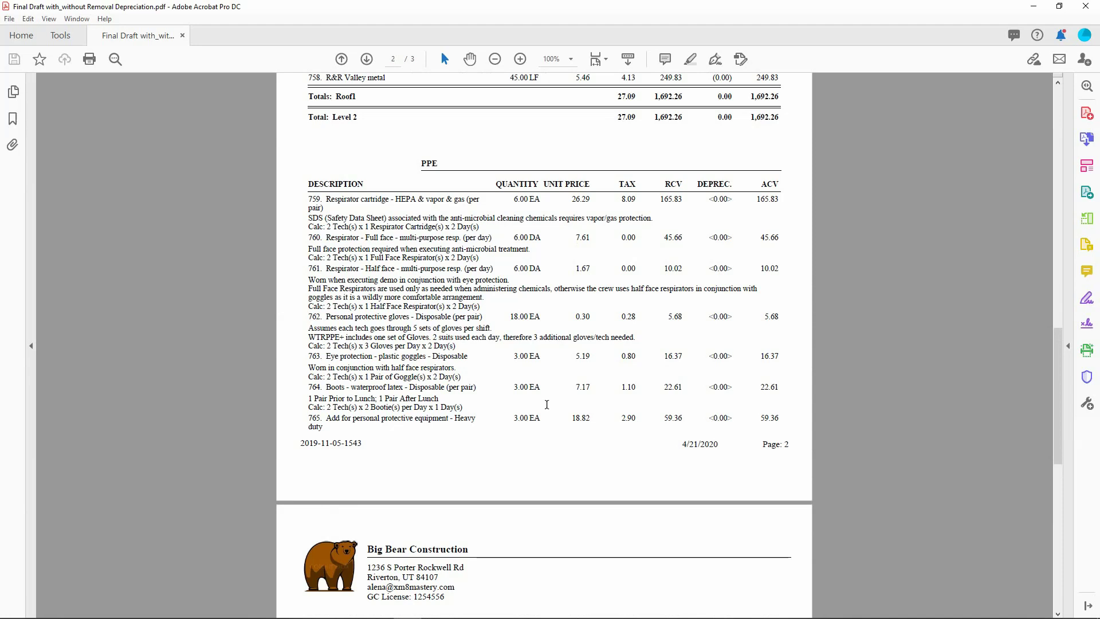
pyautogui.scroll(10, 547, 405)
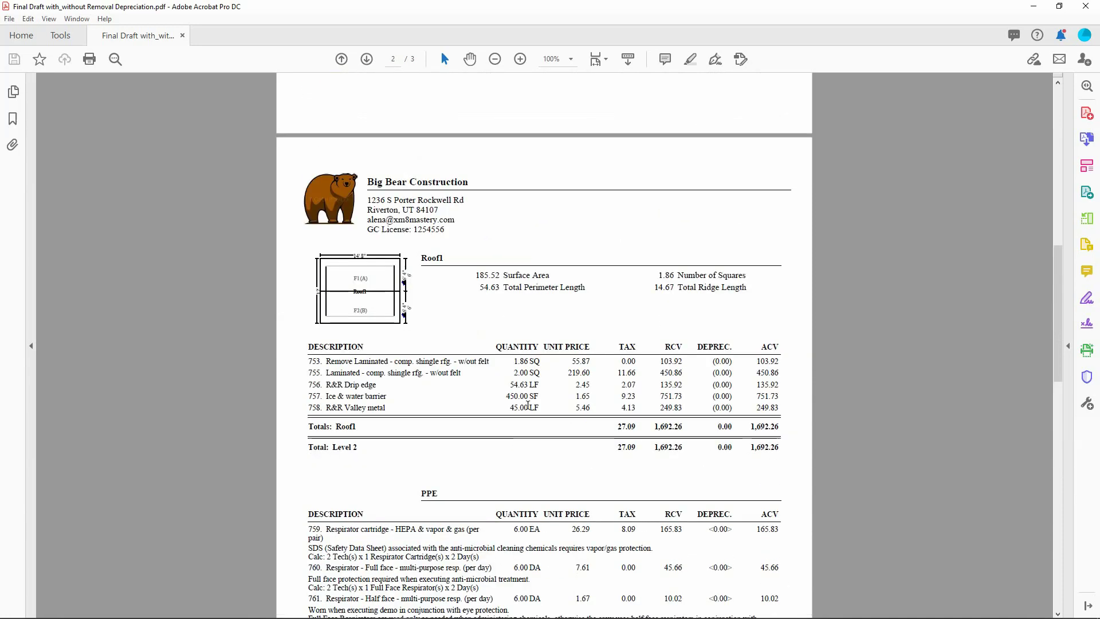
# Close Acrobat and view the PPE group in Estimate Items: 8 items, $346.32
pyautogui.click(1087, 8)
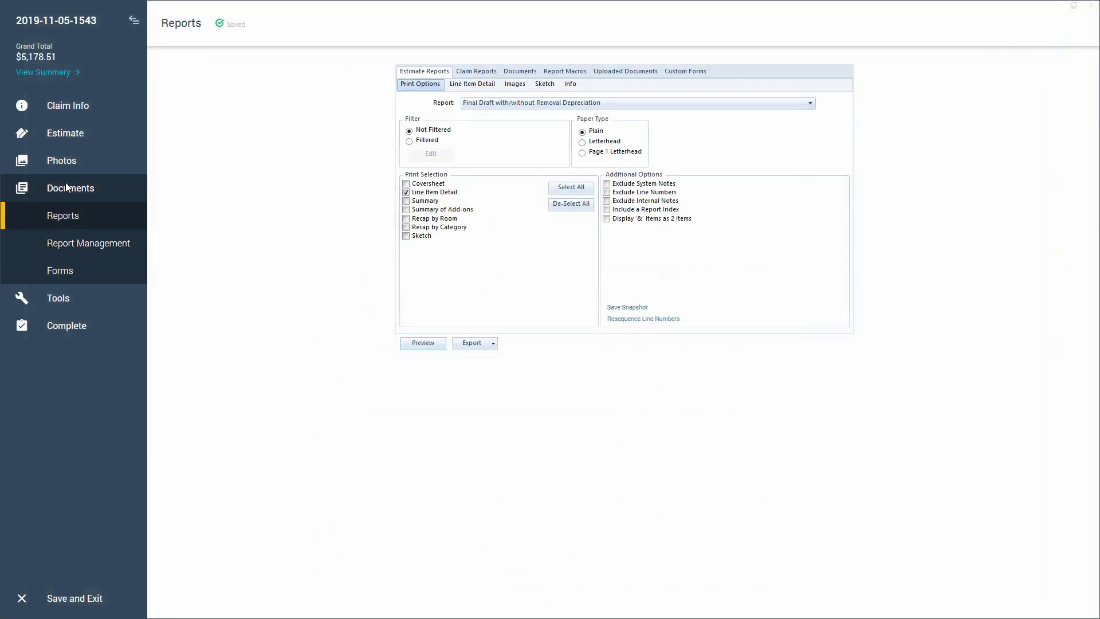
pyautogui.click(89, 132)
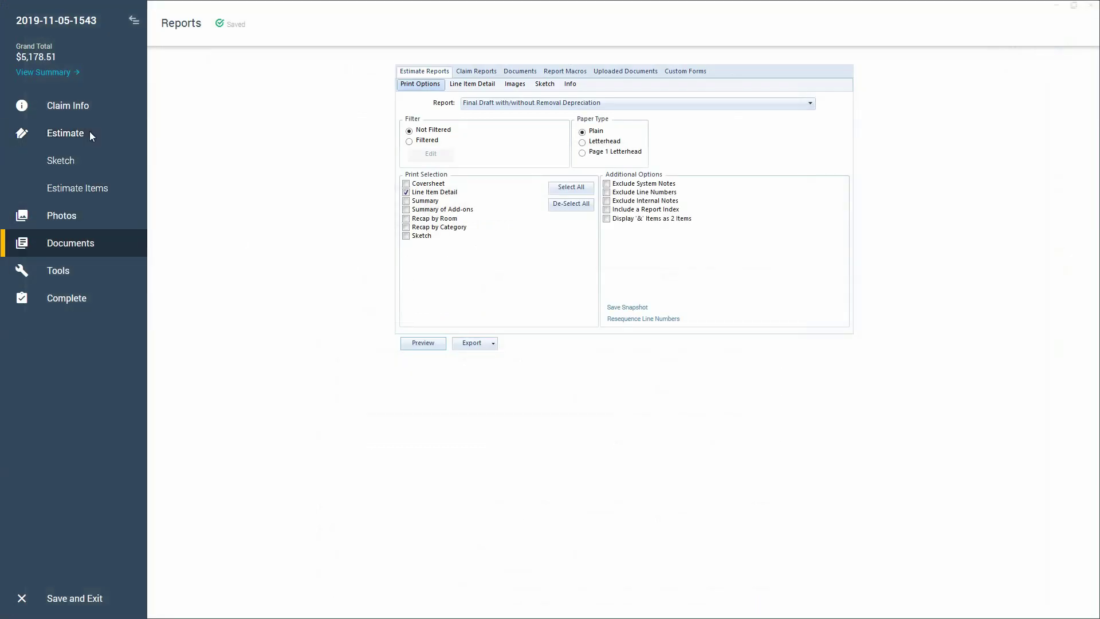
pyautogui.click(84, 199)
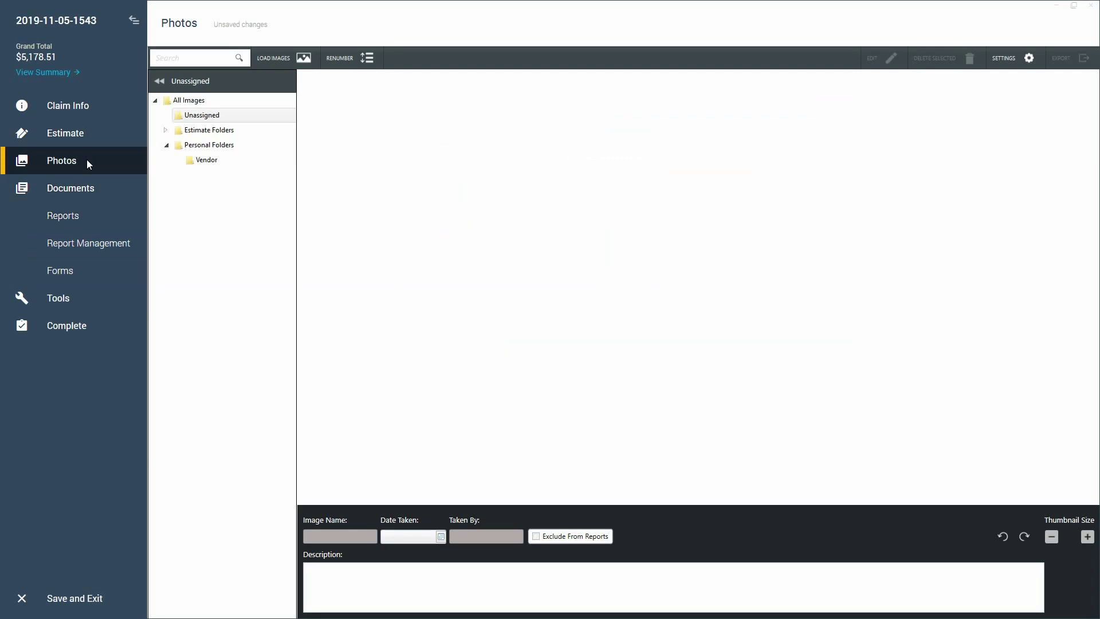
pyautogui.click(105, 140)
pyautogui.click(96, 188)
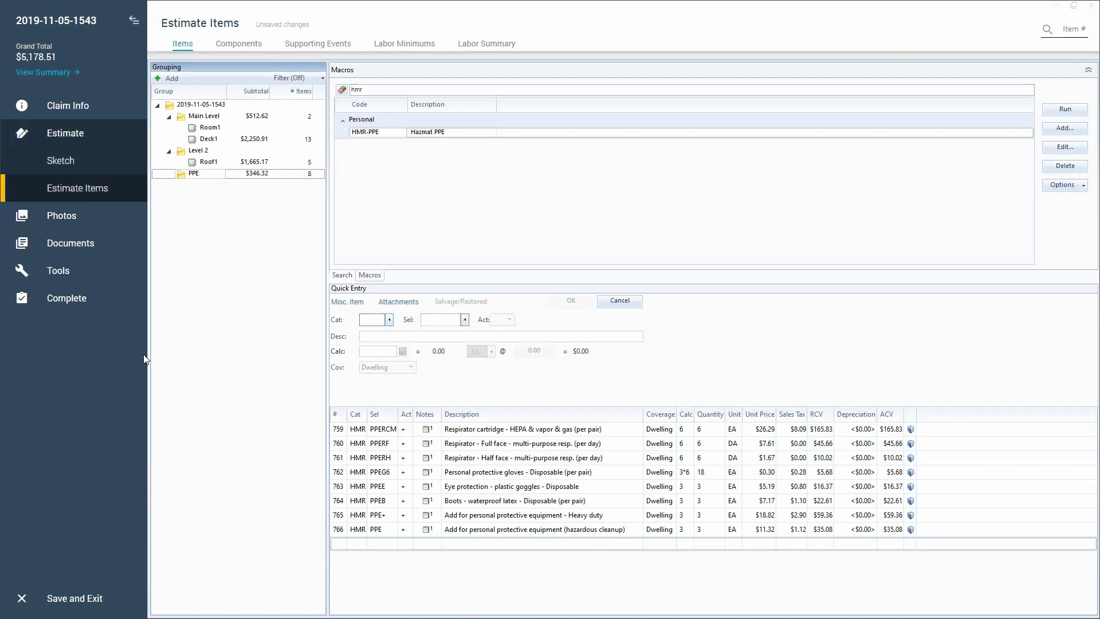
pyautogui.click(212, 175)
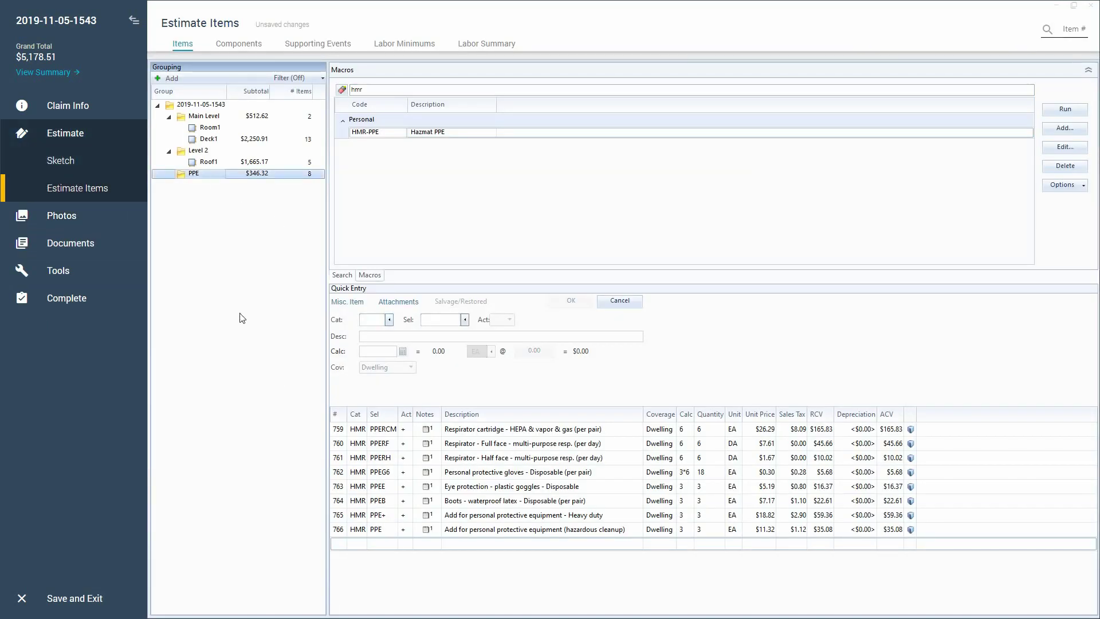